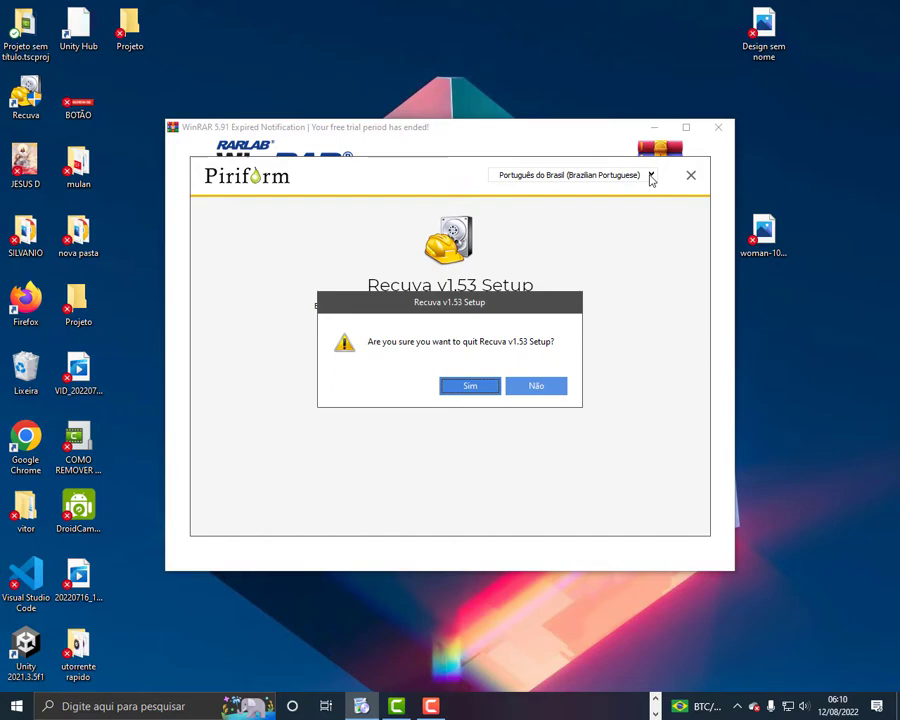
# Confirm quitting the open Recuva v1.53 setup and close the WinRAR expired-trial notification
pyautogui.press('Return')
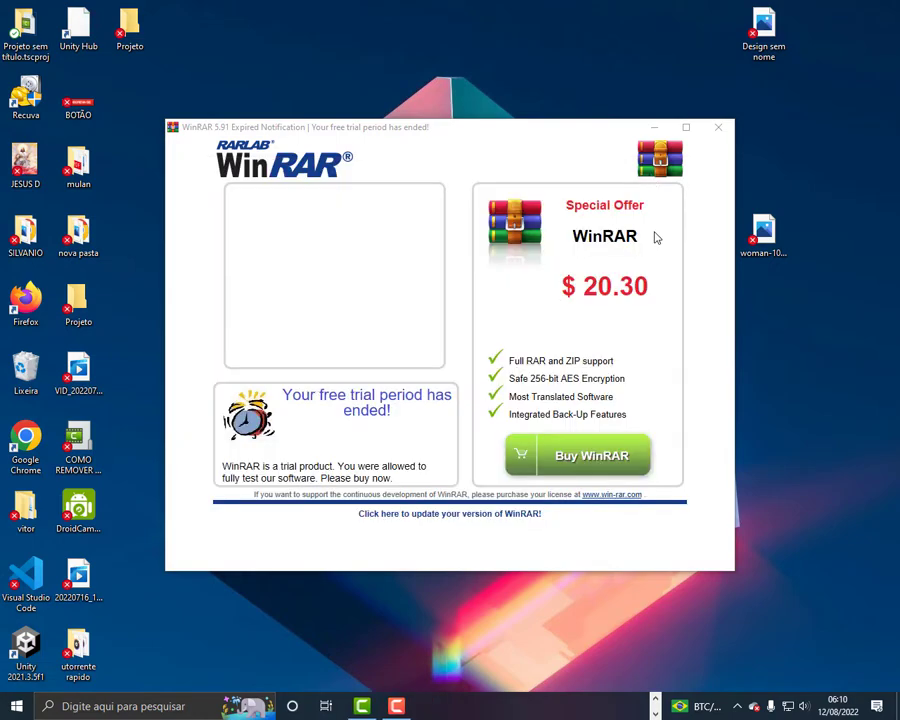
pyautogui.click(717, 128)
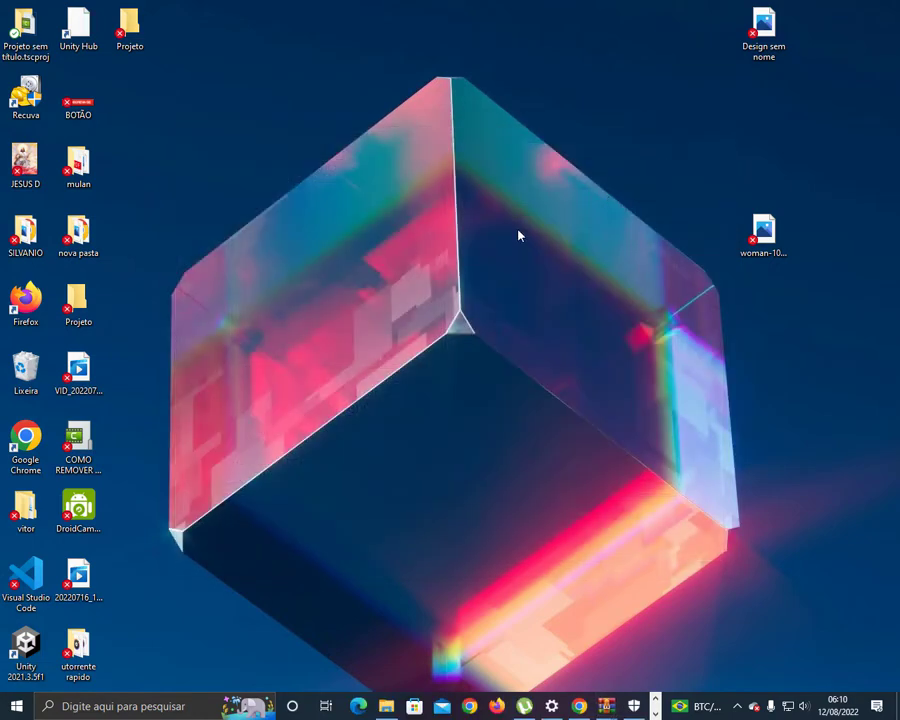
# Open the Recuva PRO 1.53.1087 + Serial archive from Downloads and go into its inner folder, dismissing the licence reminder
pyautogui.click(386, 706)
pyautogui.doubleClick(163, 128)
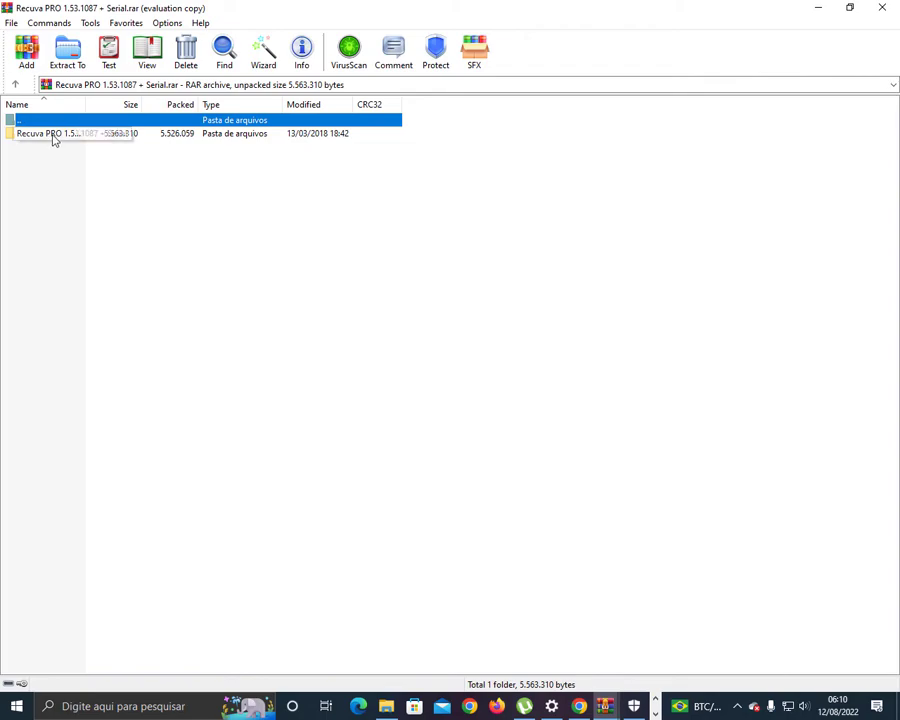
pyautogui.click(54, 136)
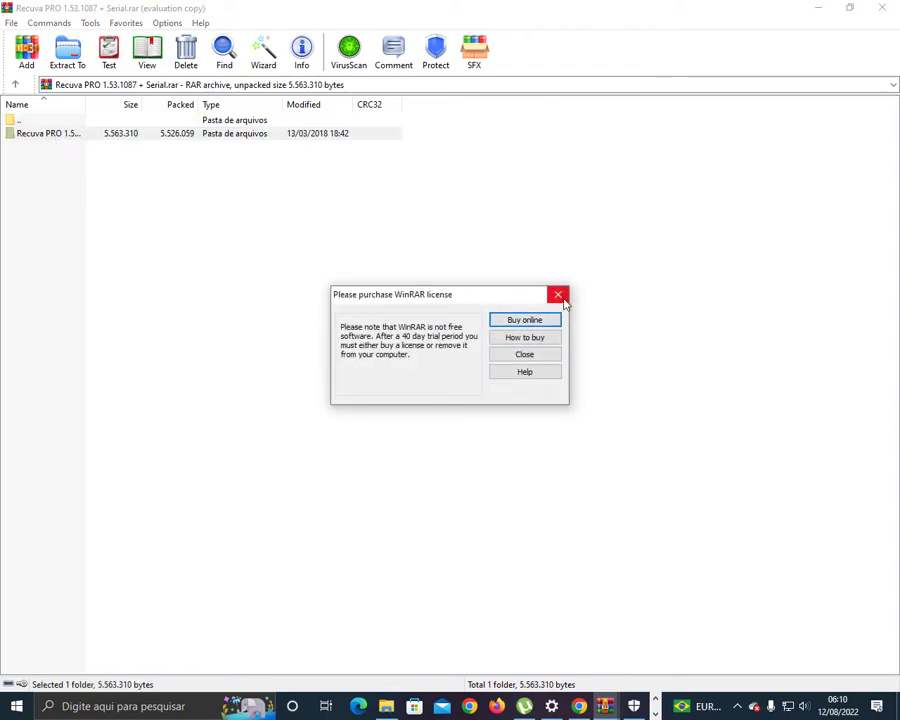
pyautogui.click(563, 298)
pyautogui.doubleClick(52, 136)
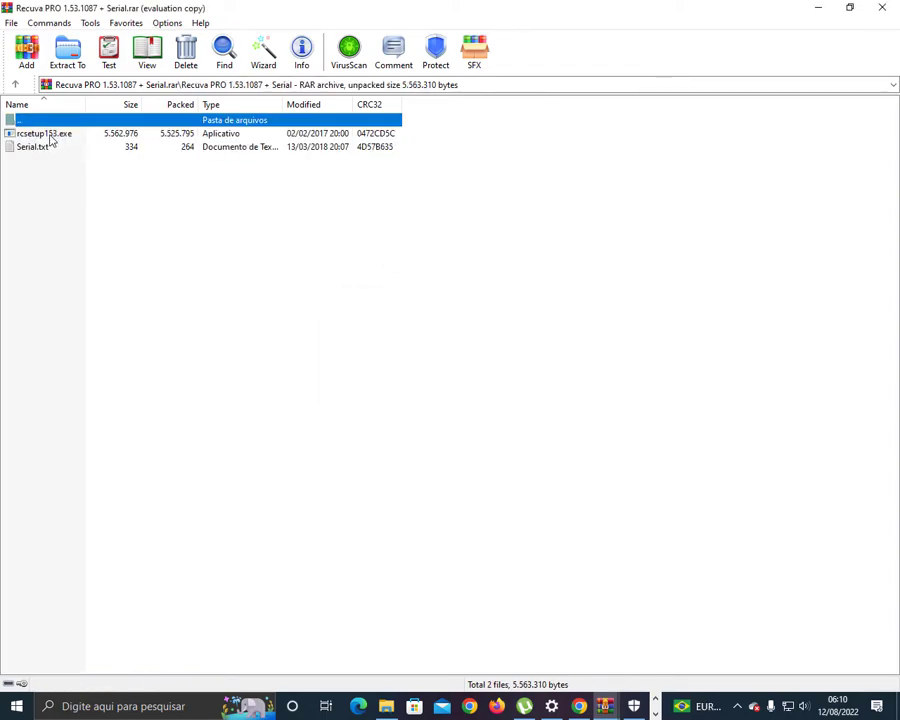
# Launch the rcsetup153.exe installer from the archive
pyautogui.click(52, 139)
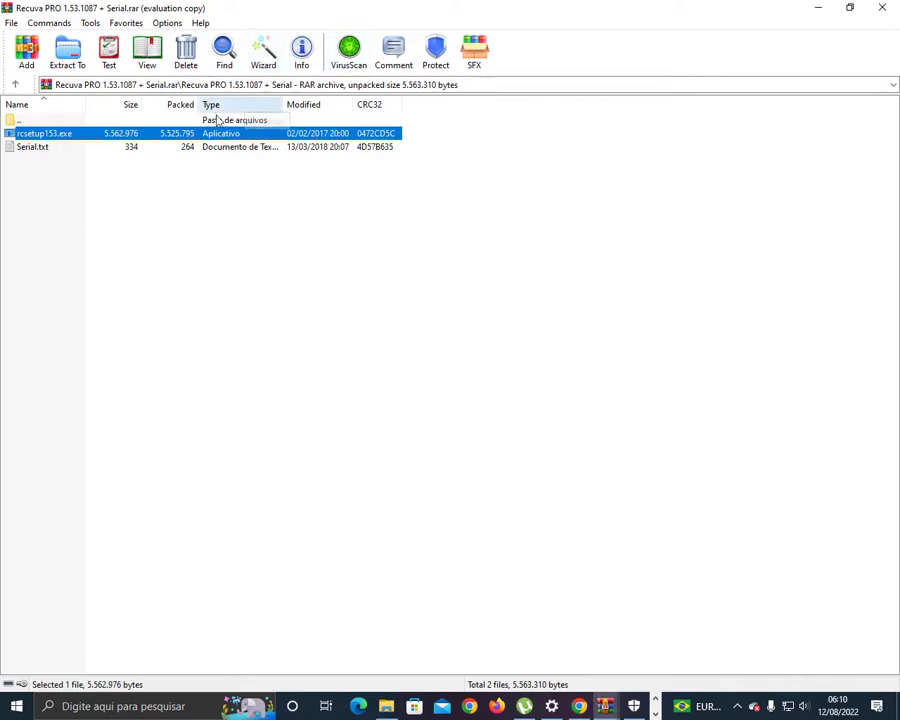
pyautogui.rightClick(48, 137)
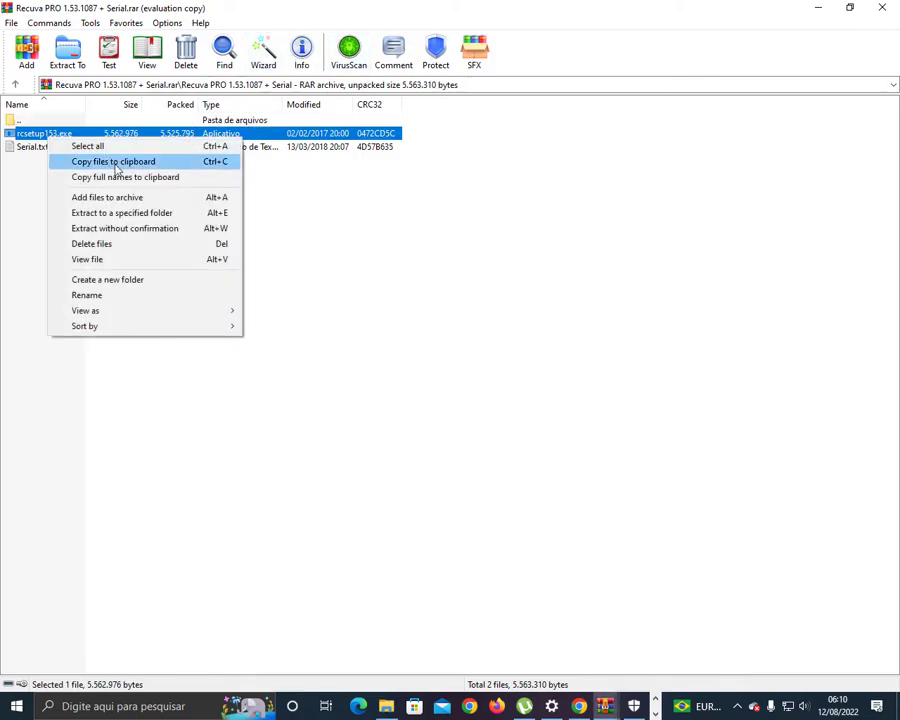
pyautogui.click(14, 135)
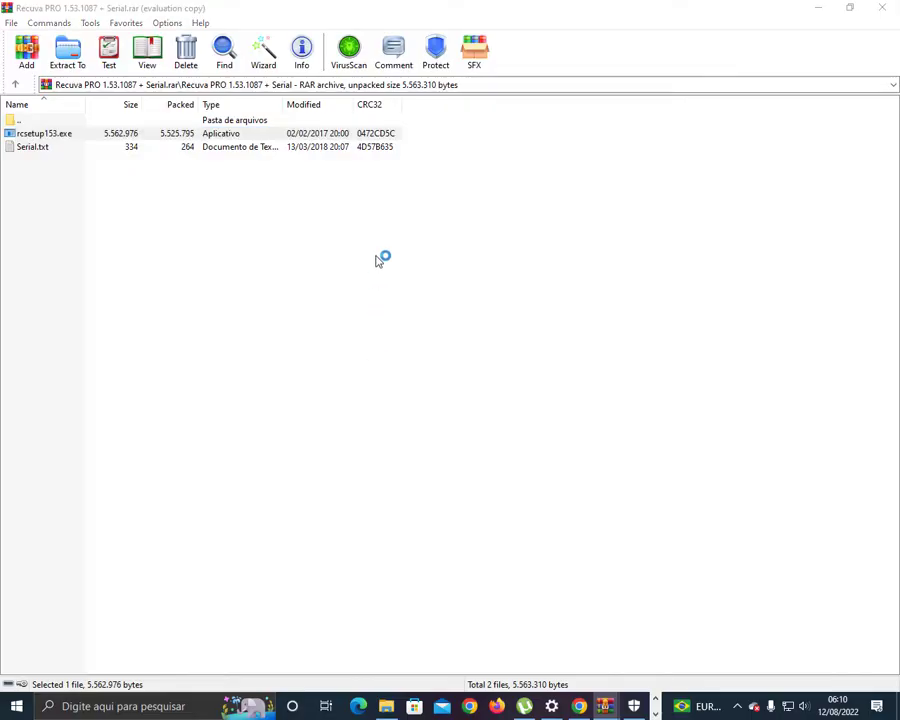
# Minimize the archive window, install Recuva v1.53 in English and run it with the release notes option enabled
pyautogui.click(817, 11)
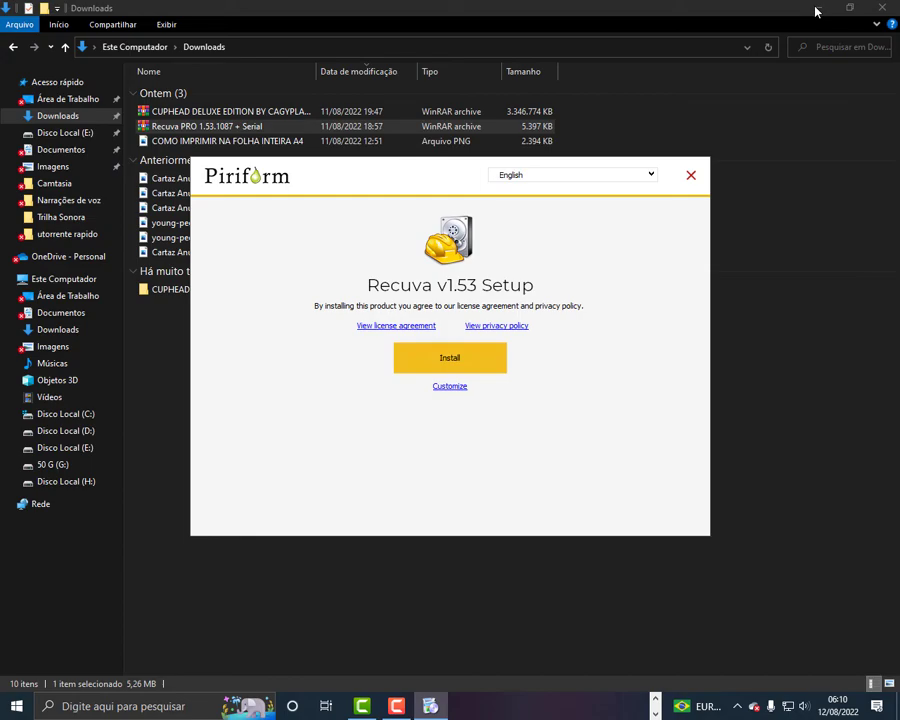
pyautogui.press('Return')
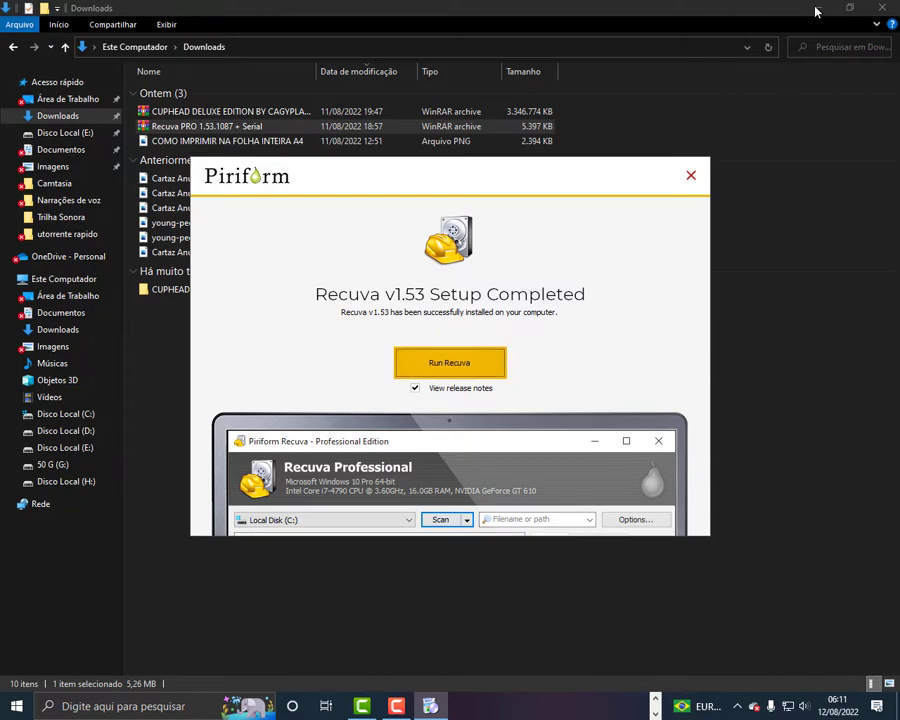
pyautogui.press('Return')
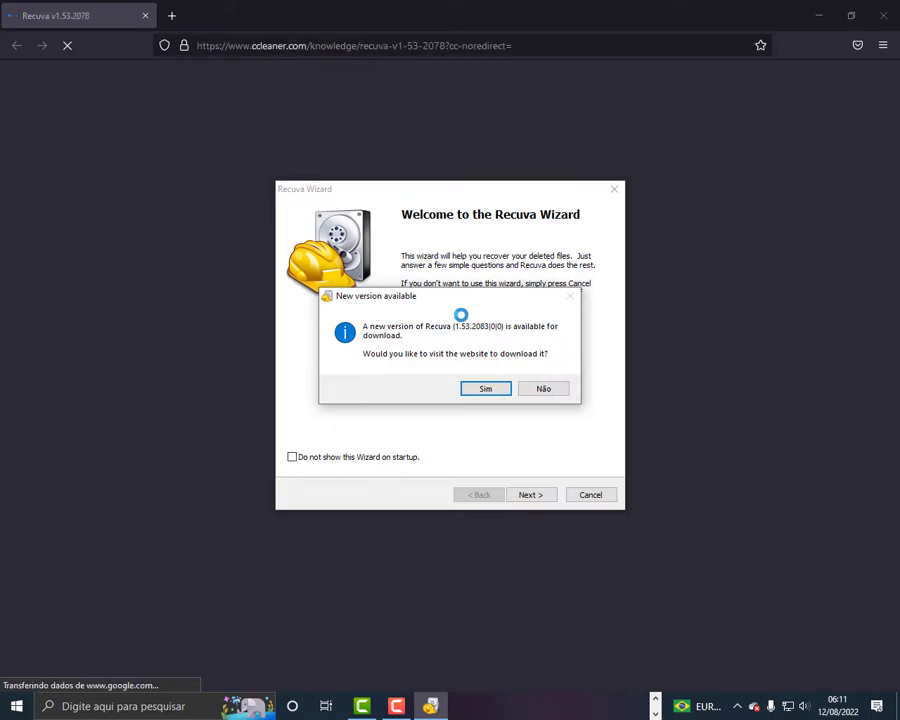
# Accept the offer to visit the new-version website and close the update and release notes pages in the browser
pyautogui.press('Return')
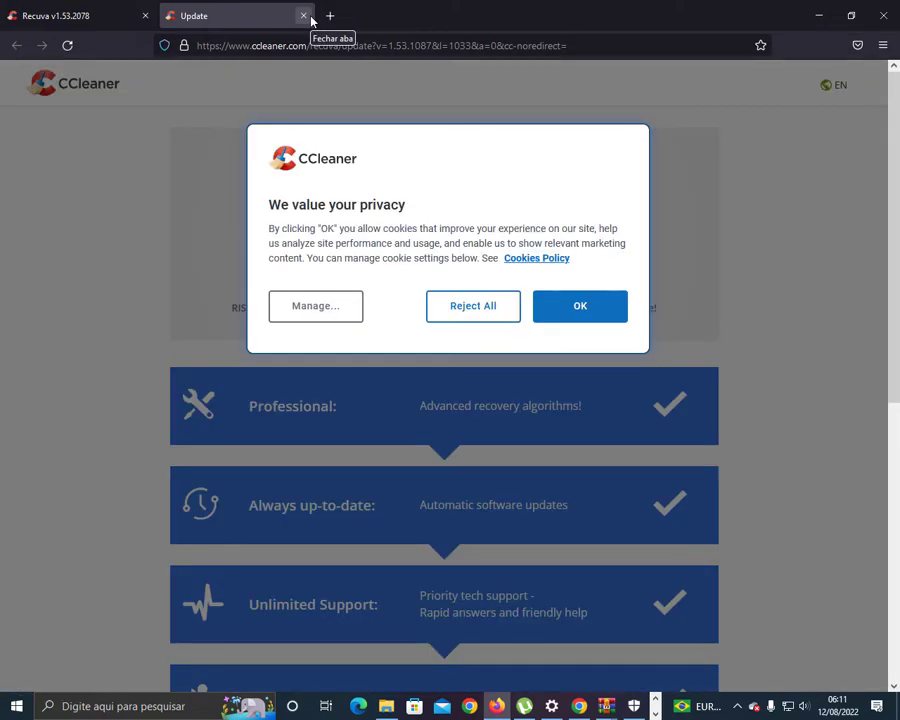
pyautogui.click(303, 15)
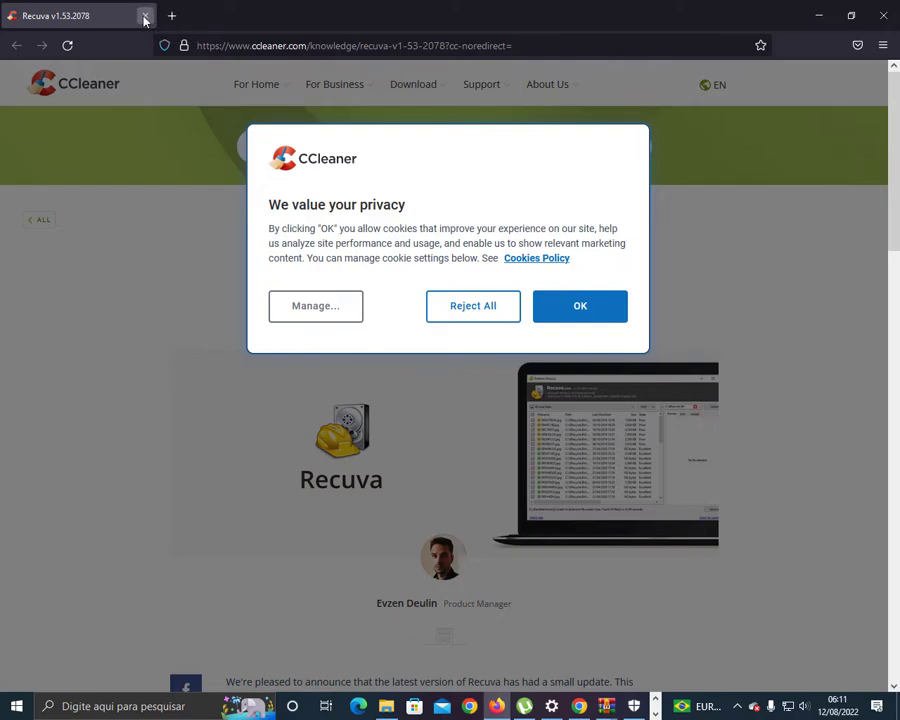
pyautogui.click(145, 15)
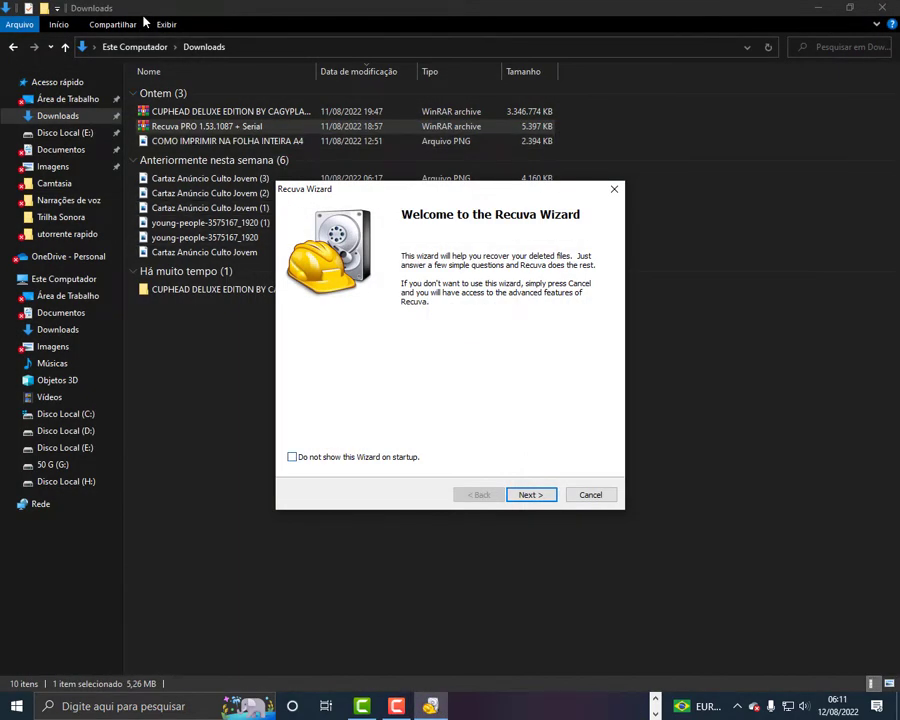
# Proceed past the Recuva Wizard welcome page and choose Video as the file type to recover
pyautogui.press('Return')
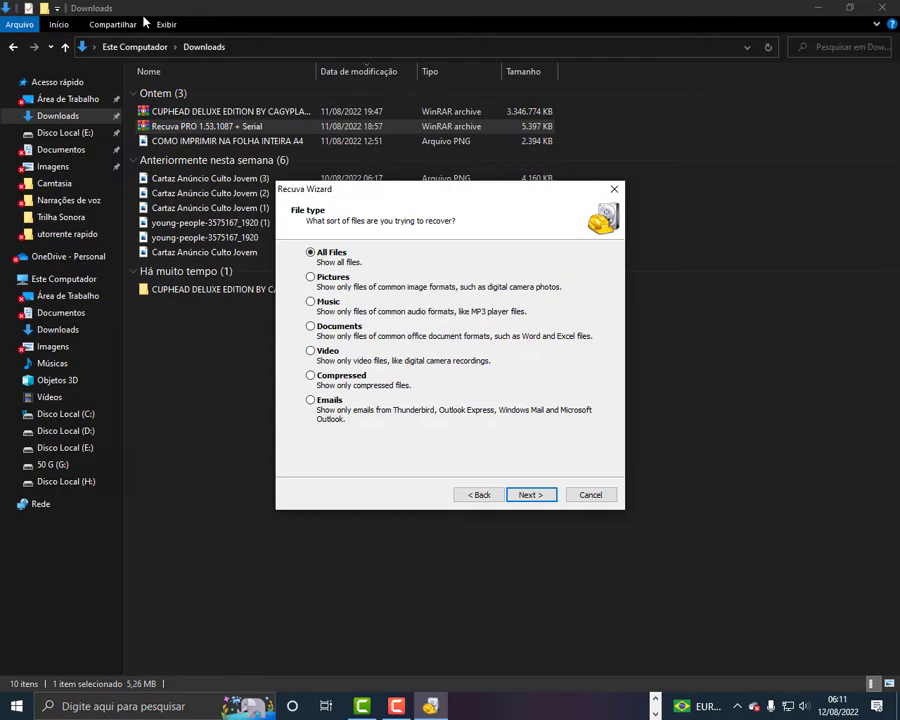
pyautogui.press('Down')
pyautogui.press('Down')
pyautogui.press('Down')
pyautogui.press('Down')
pyautogui.press('Return')
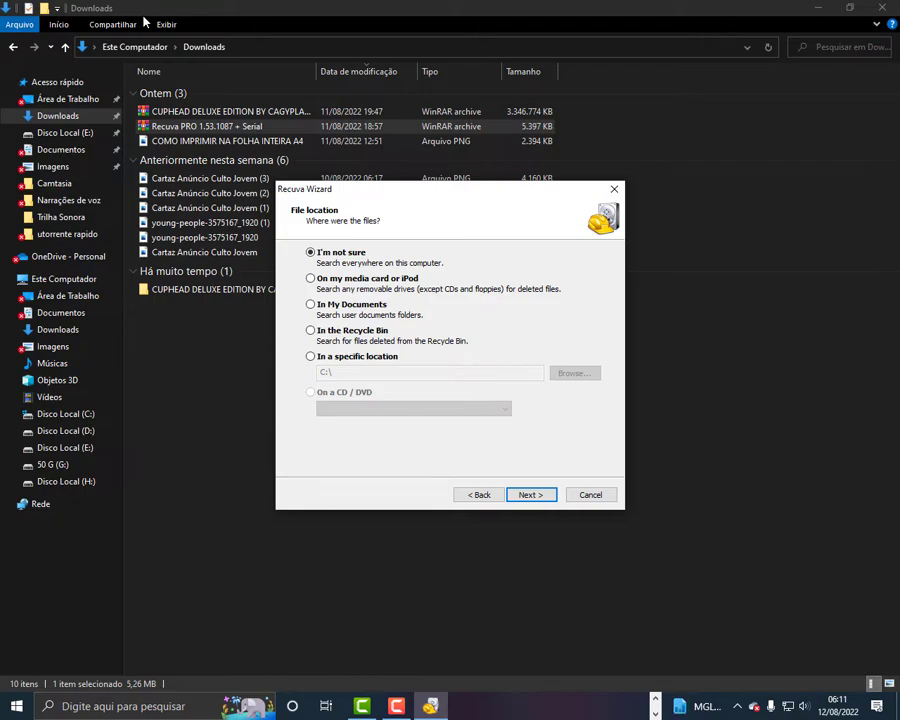
pyautogui.press('Down')
pyautogui.press('Down')
pyautogui.press('Down')
pyautogui.press('Down')
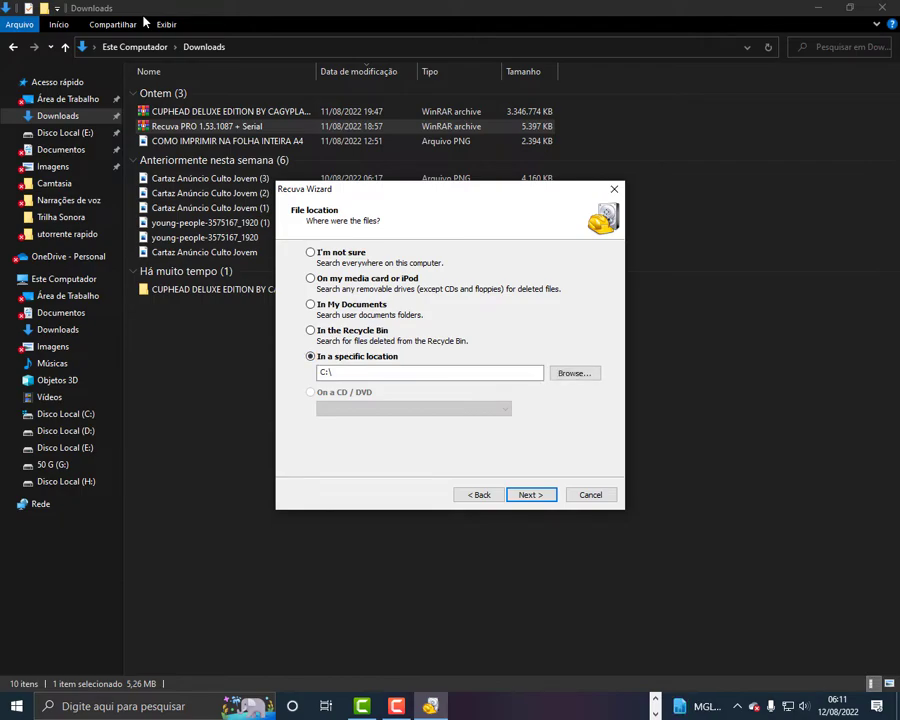
pyautogui.press('Up')
pyautogui.press('Up')
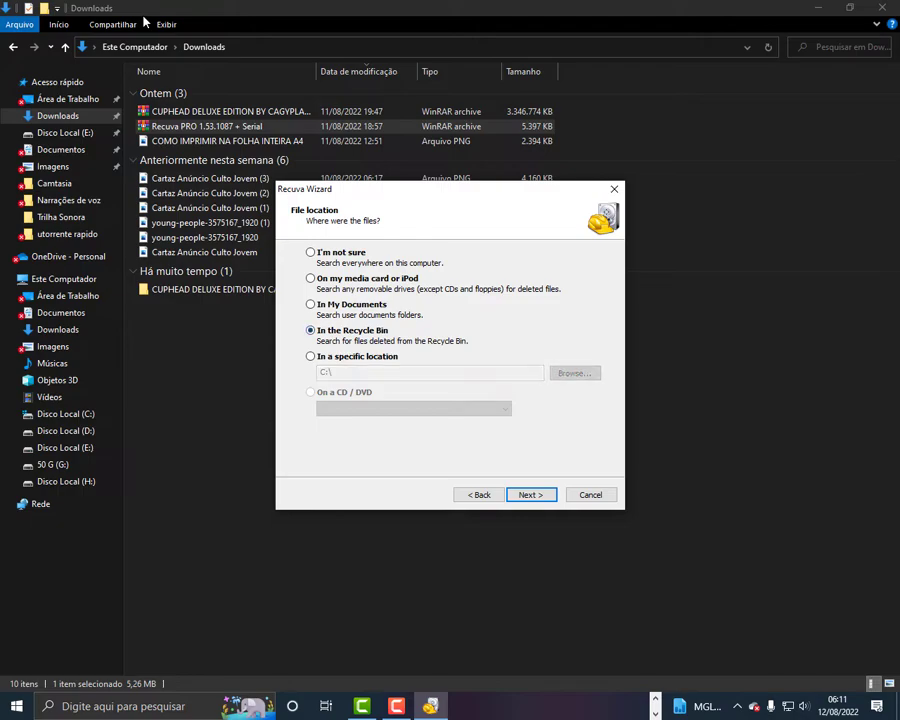
pyautogui.press('Up')
pyautogui.press('Up')
# Set the search location to the specific drive 50 G (G:) and continue the wizard
pyautogui.press('Down')
pyautogui.press('Down')
pyautogui.press('Down')
pyautogui.press('Down')
pyautogui.press('Tab')
pyautogui.press('Tab')
pyautogui.press('Return')
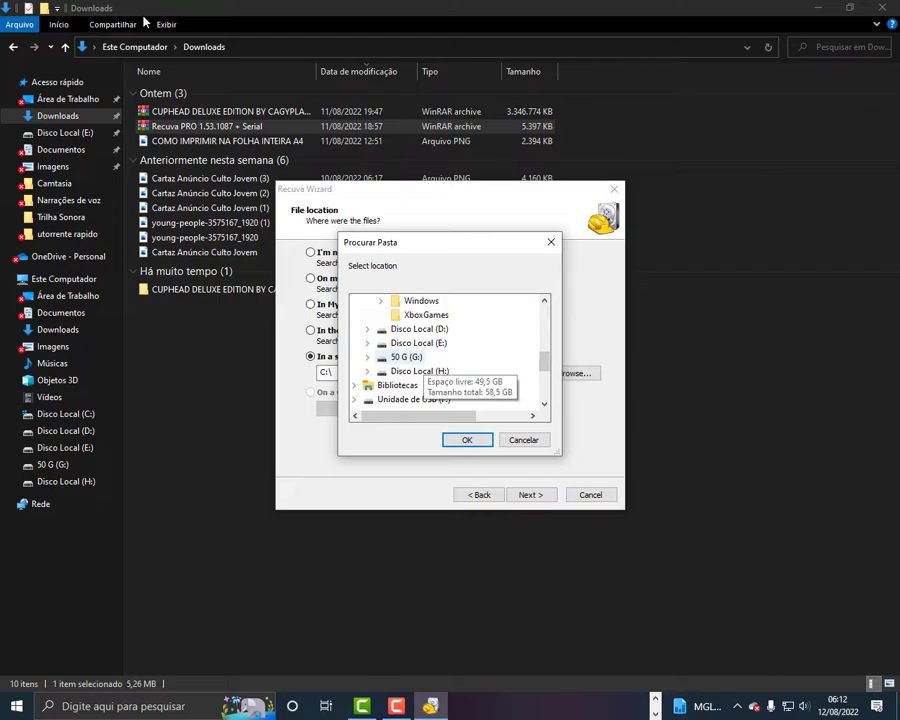
pyautogui.doubleClick(406, 357)
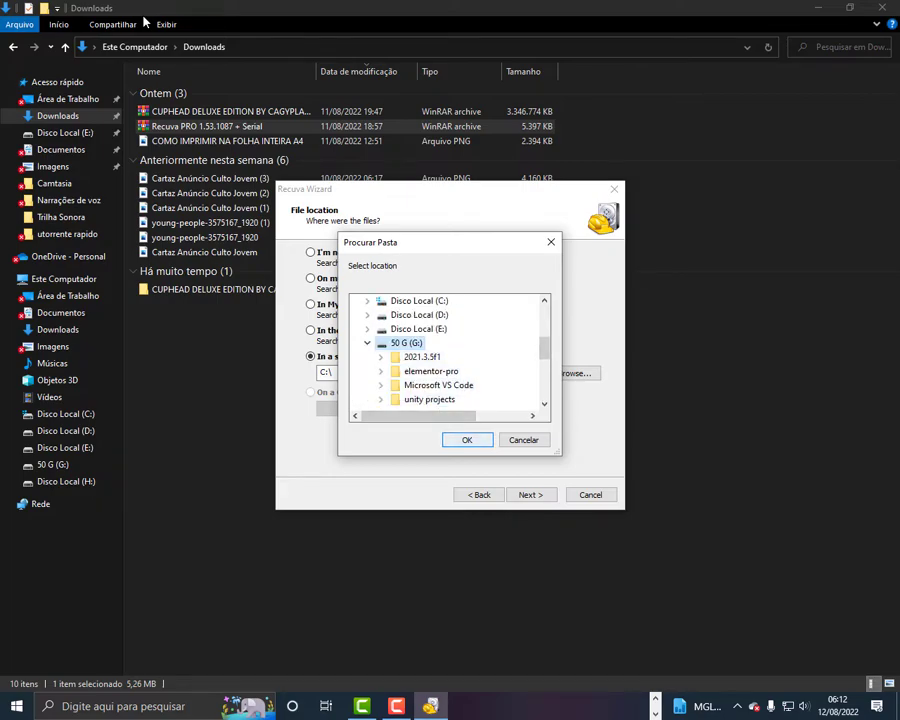
pyautogui.press('Return')
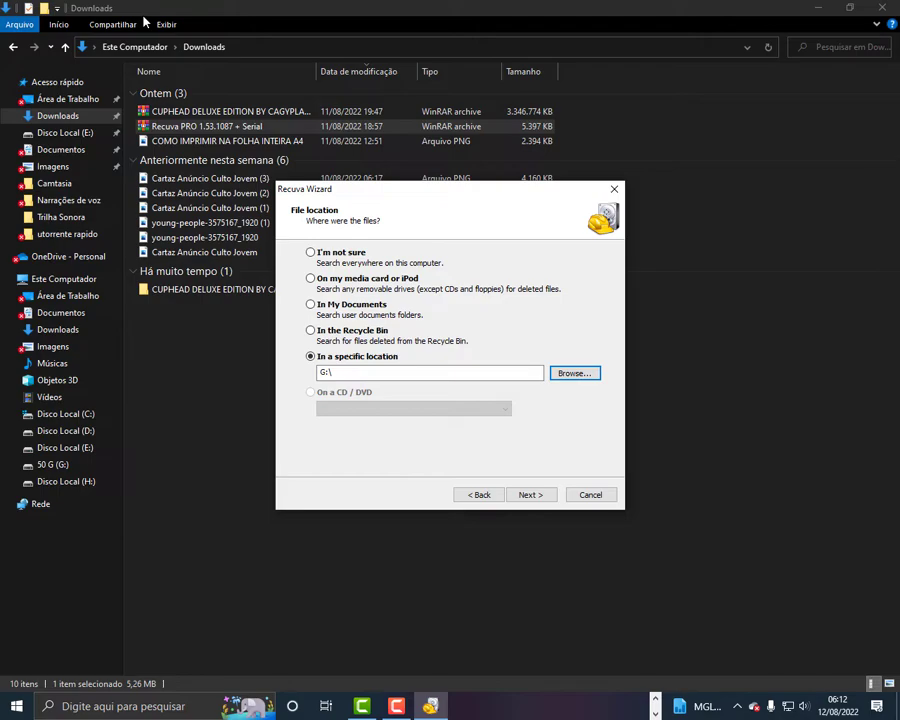
pyautogui.press('Return')
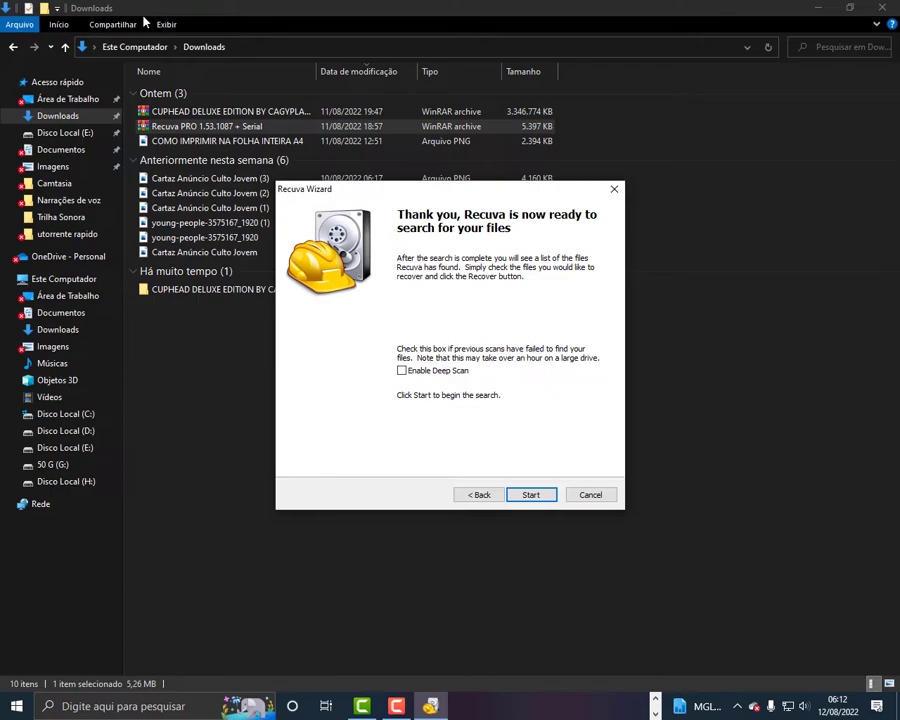
# Enable Deep Scan and start the search for deleted videos
pyautogui.hotkey('alt', 'd')
pyautogui.press('Return')
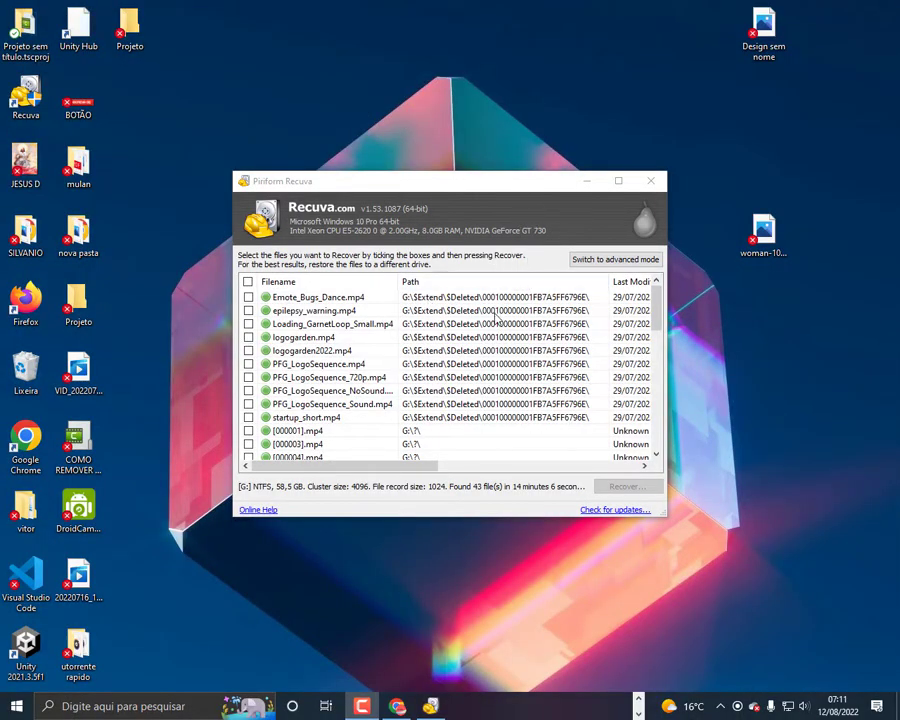
# Look through the whole list of recoverable video files found on drive G:
pyautogui.click(658, 312)
pyautogui.scroll(-2, 658, 312)
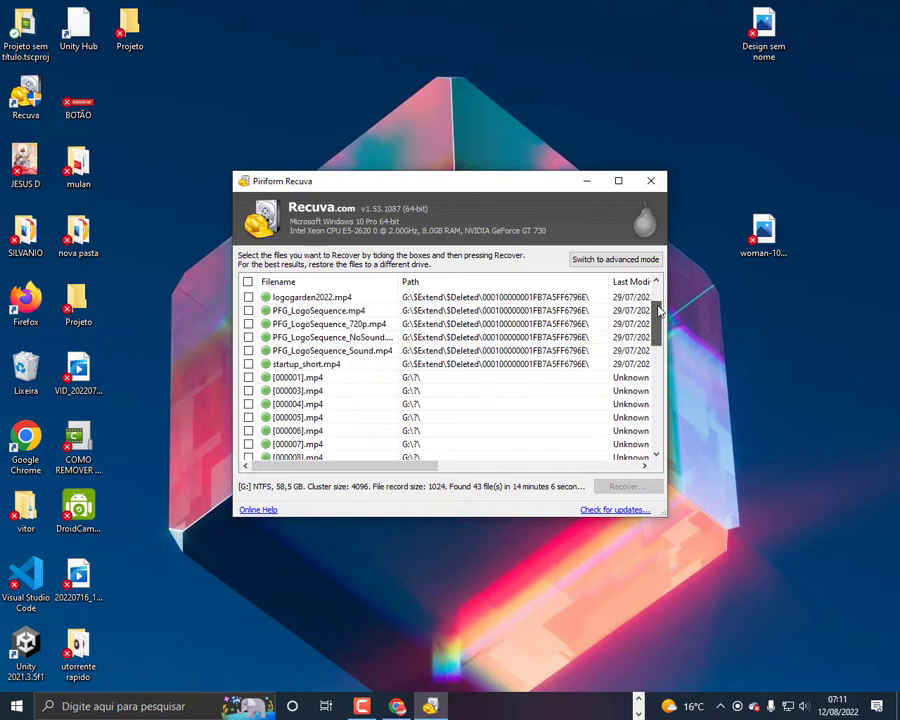
pyautogui.scroll(-1, 658, 312)
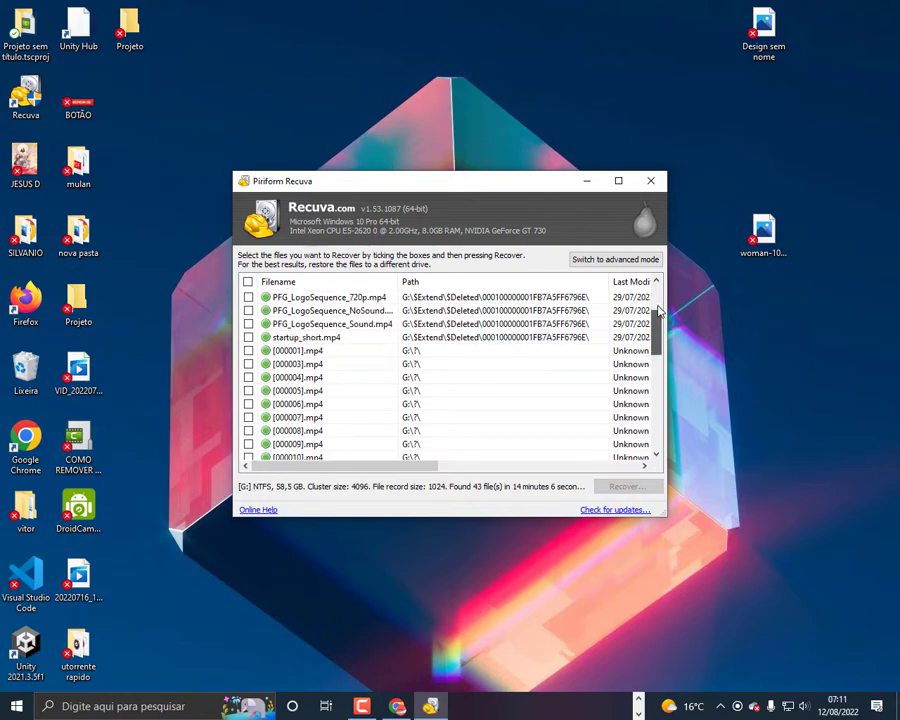
pyautogui.scroll(-1, 658, 312)
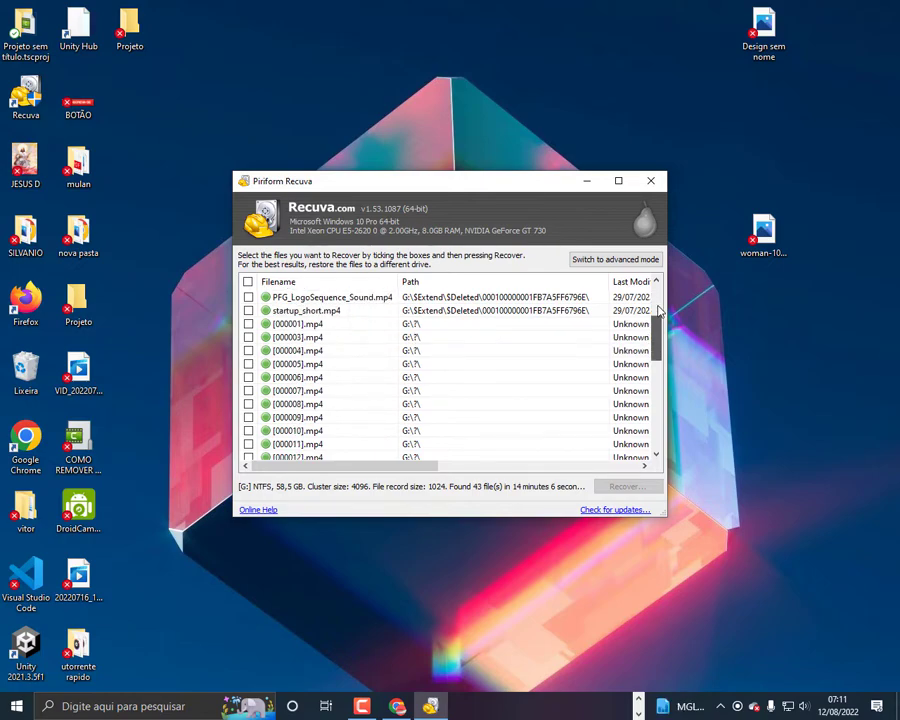
pyautogui.scroll(-8, 658, 312)
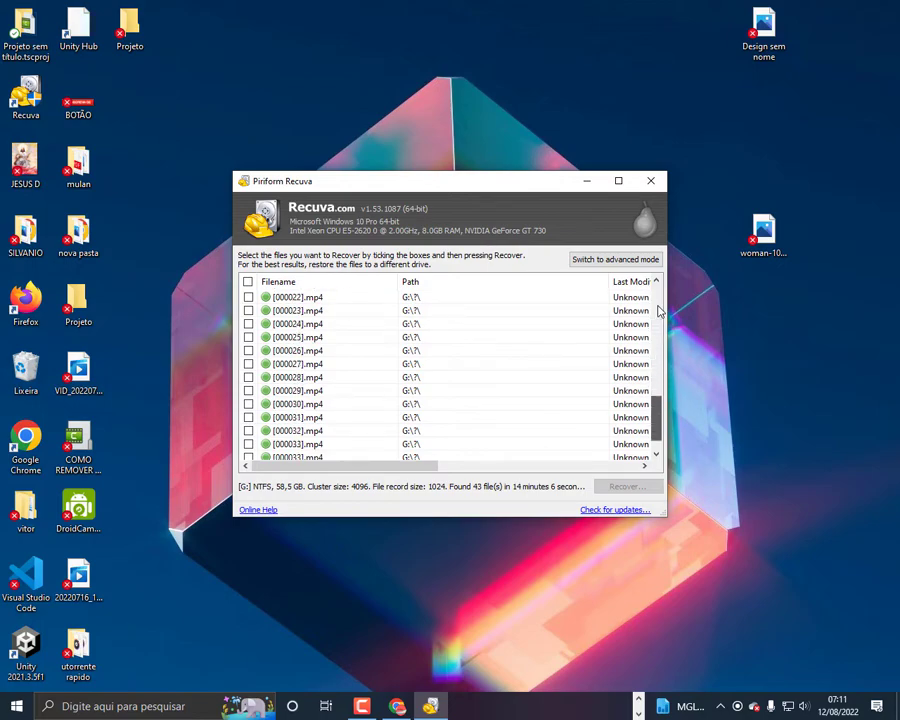
pyautogui.scroll(8, 658, 312)
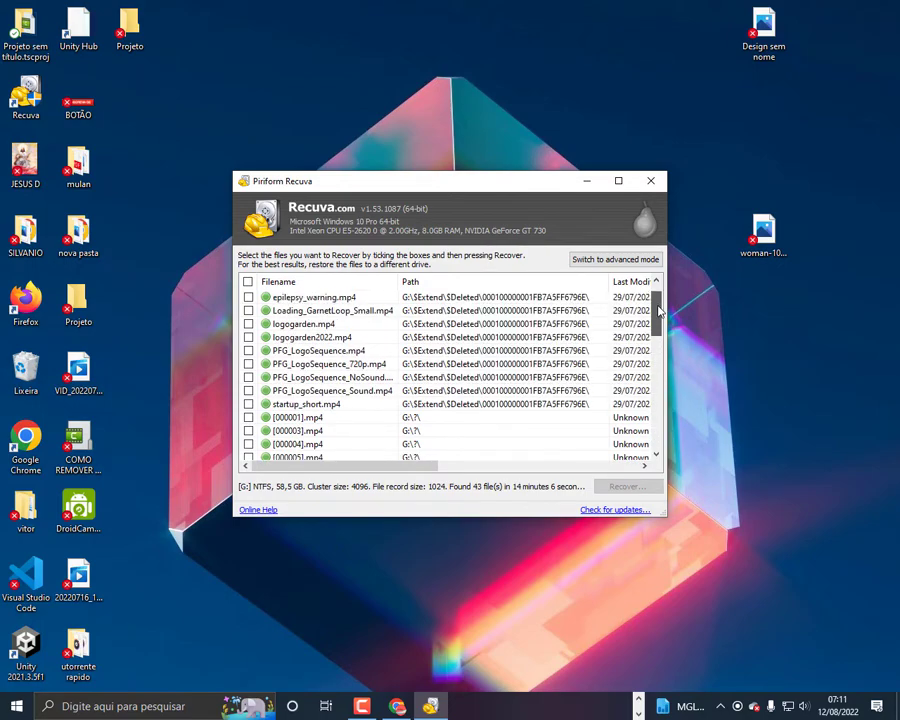
pyautogui.scroll(1, 658, 312)
pyautogui.scroll(-3, 658, 312)
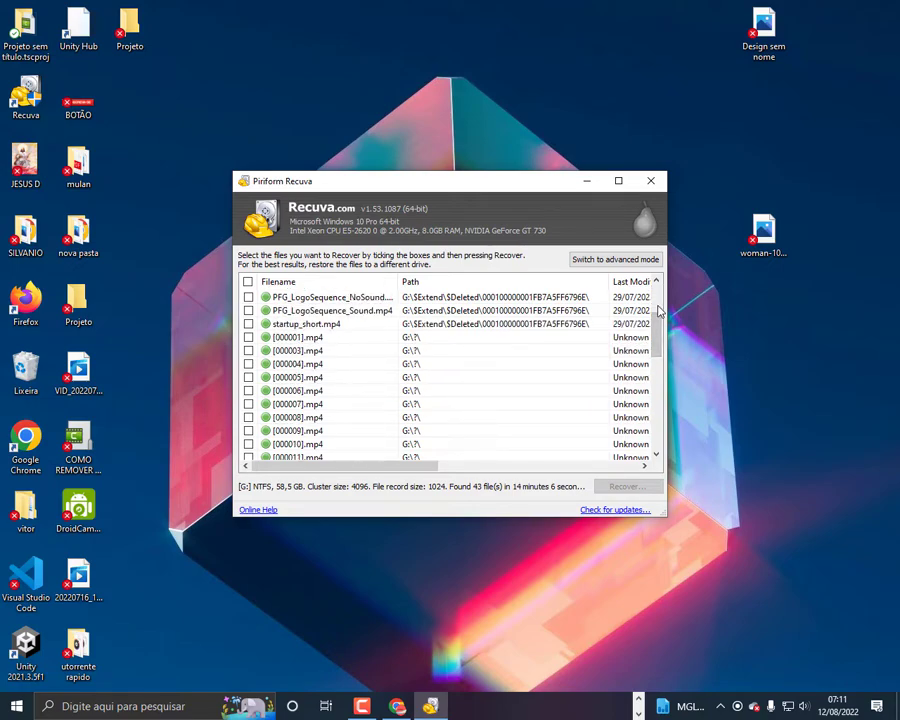
# Tick the video [000001].mp4 in the results list for recovery
pyautogui.press('space')
pyautogui.press('Down')
pyautogui.press('space')
pyautogui.press('Down')
pyautogui.press('space')
pyautogui.press('Up')
pyautogui.press('space')
pyautogui.press('space')
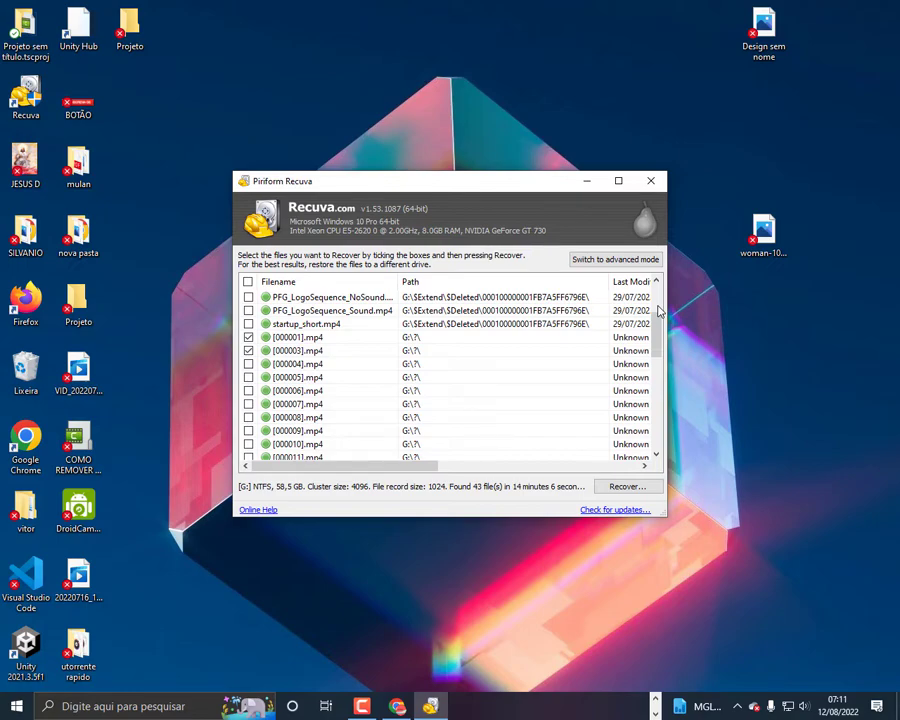
# Recover the ticked video into the nova pasta folder on the desktop and acknowledge the completed operation
pyautogui.press('Tab')
pyautogui.press('Return')
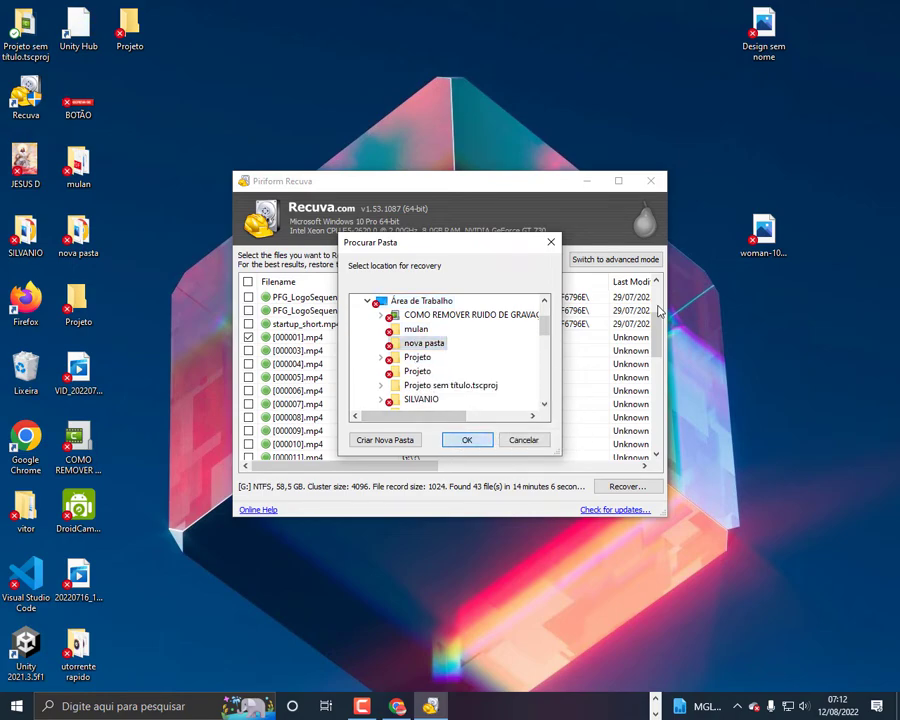
pyautogui.press('Return')
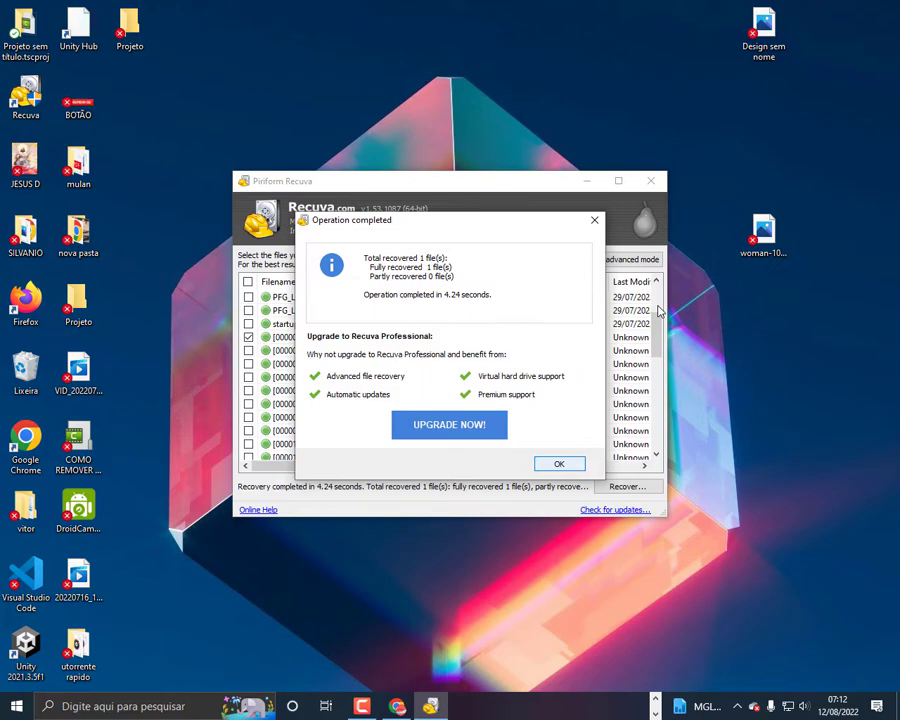
pyautogui.press('Return')
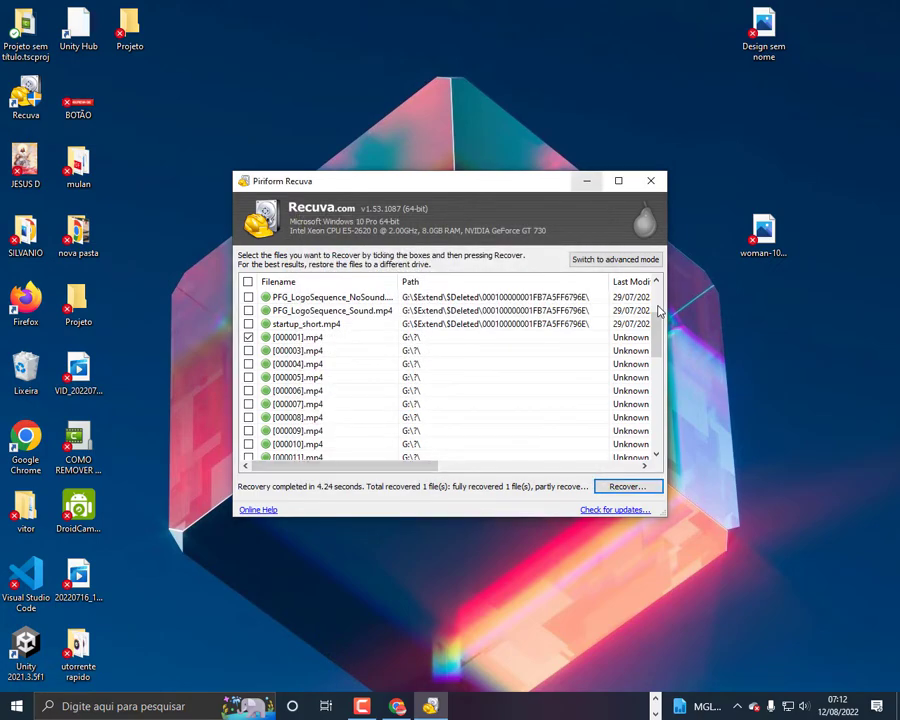
# Clear the Recuva window from the screen and open the nova pasta folder on the desktop to check the recovered video
pyautogui.hotkey('alt', 'F4')
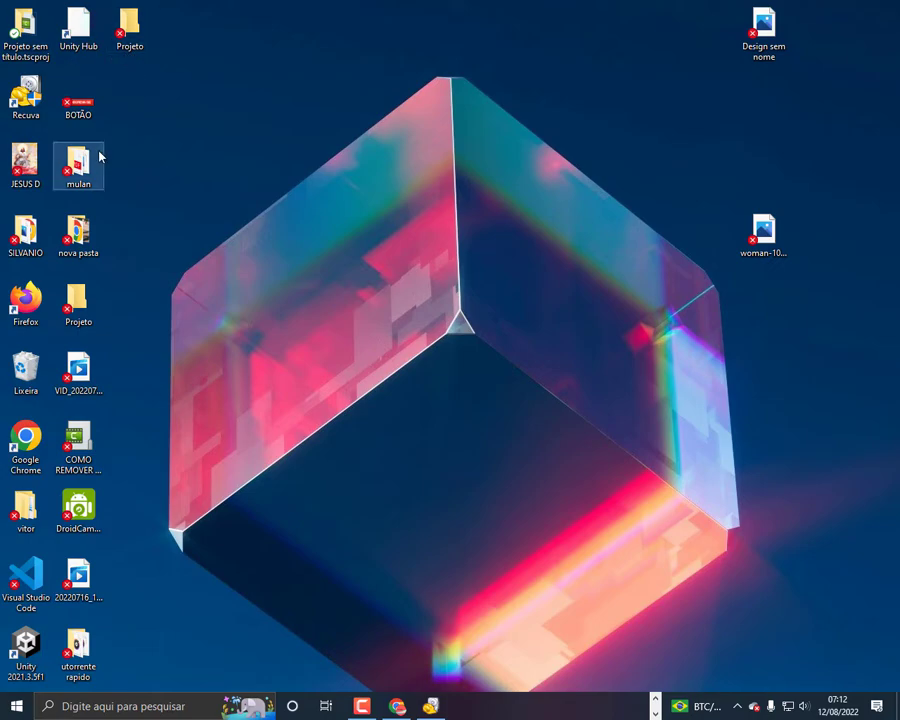
pyautogui.doubleClick(84, 236)
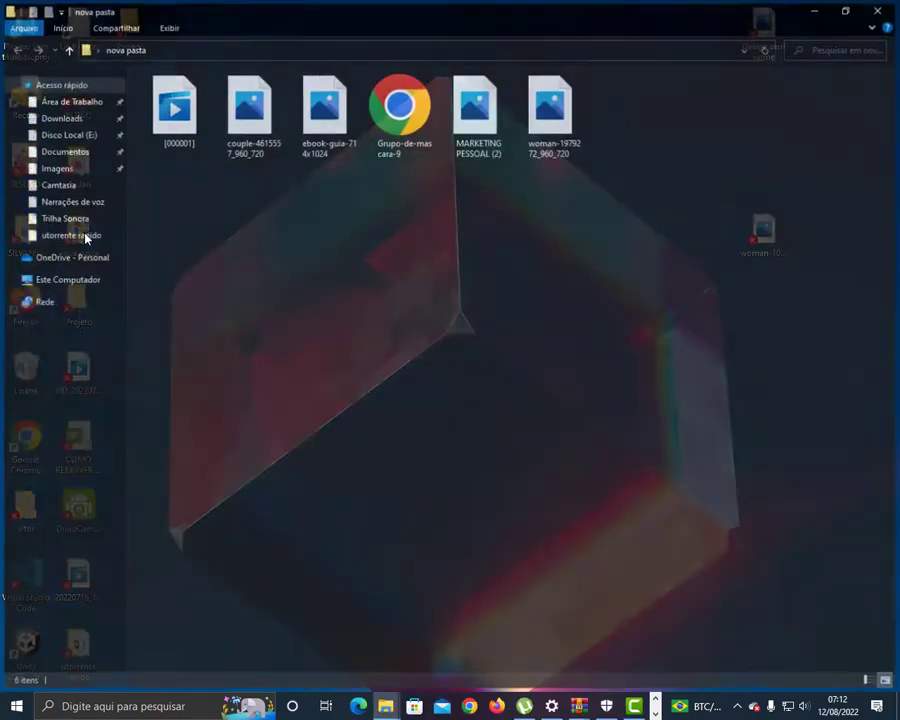
# Play the recovered video [000001] from the nova pasta folder to check it, close the player and minimize the folder window
pyautogui.doubleClick(168, 122)
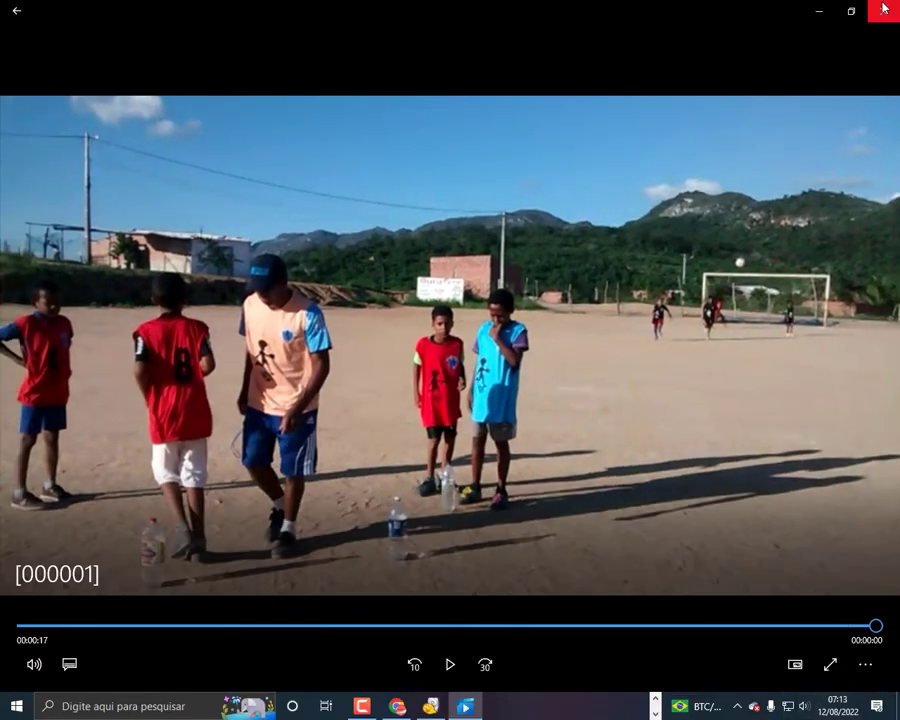
pyautogui.click(883, 14)
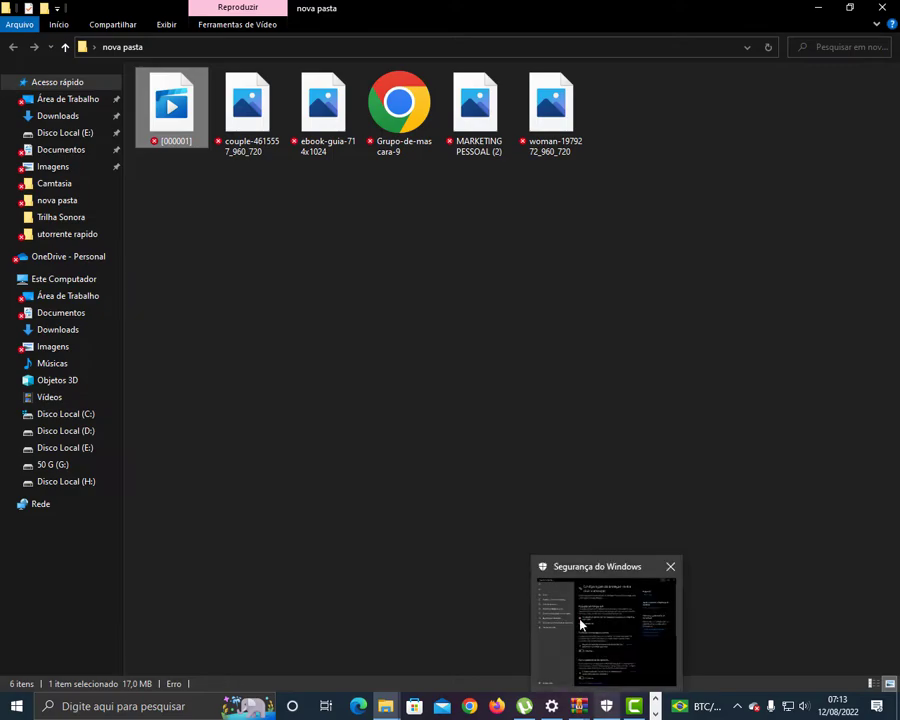
pyautogui.click(819, 10)
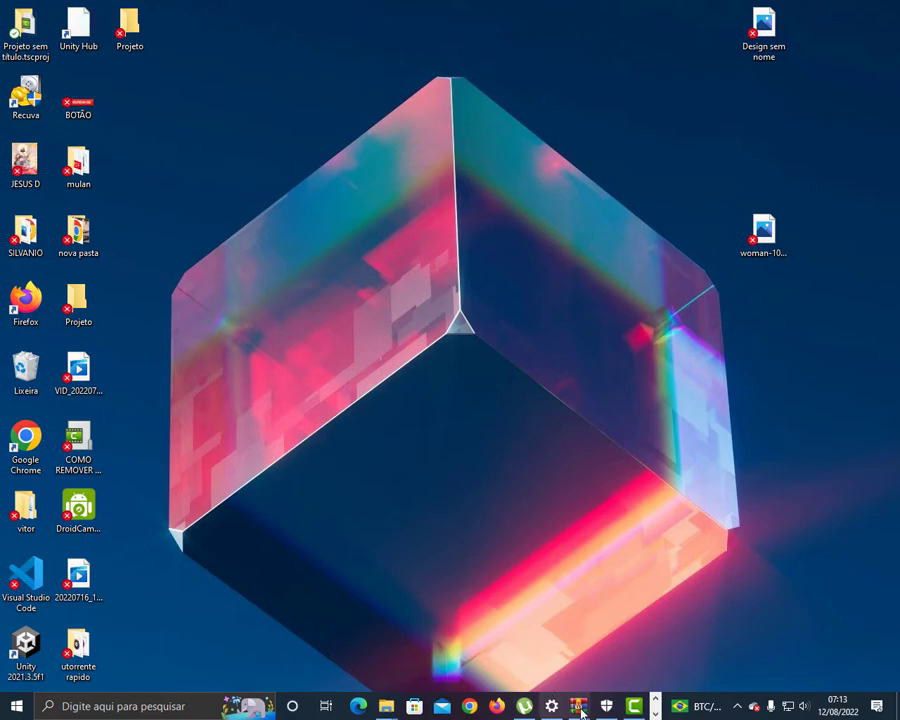
pyautogui.moveTo(577, 710)
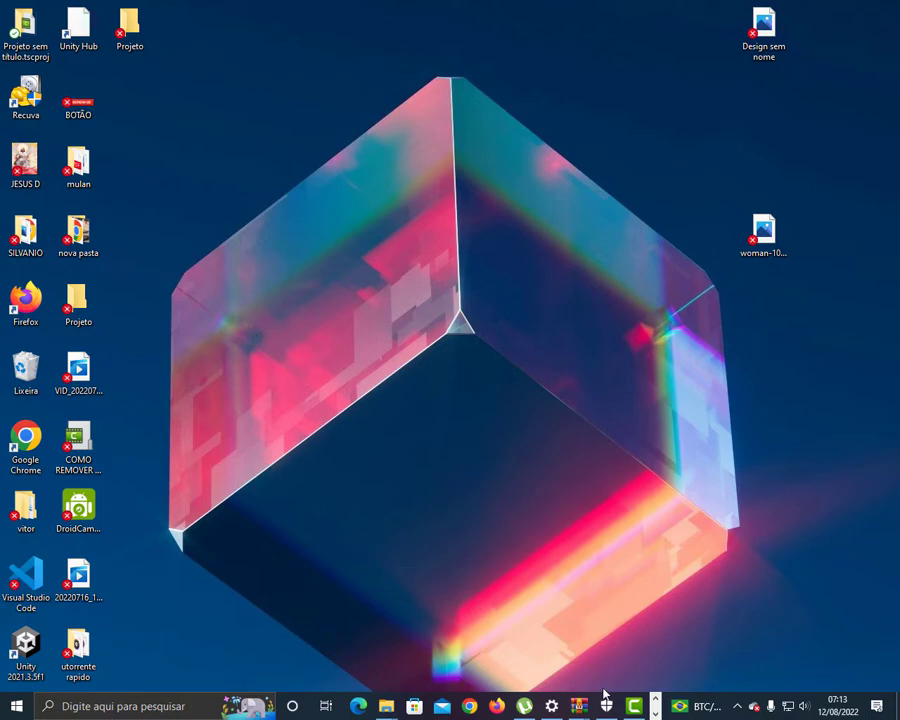
pyautogui.moveTo(612, 706)
pyautogui.click(634, 706)
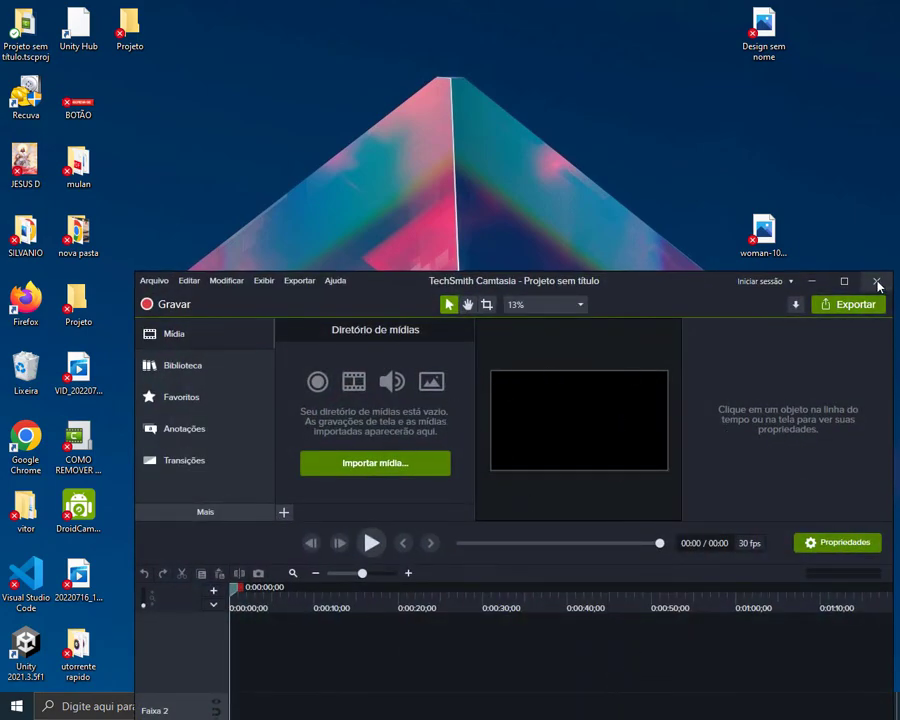
pyautogui.click(642, 703)
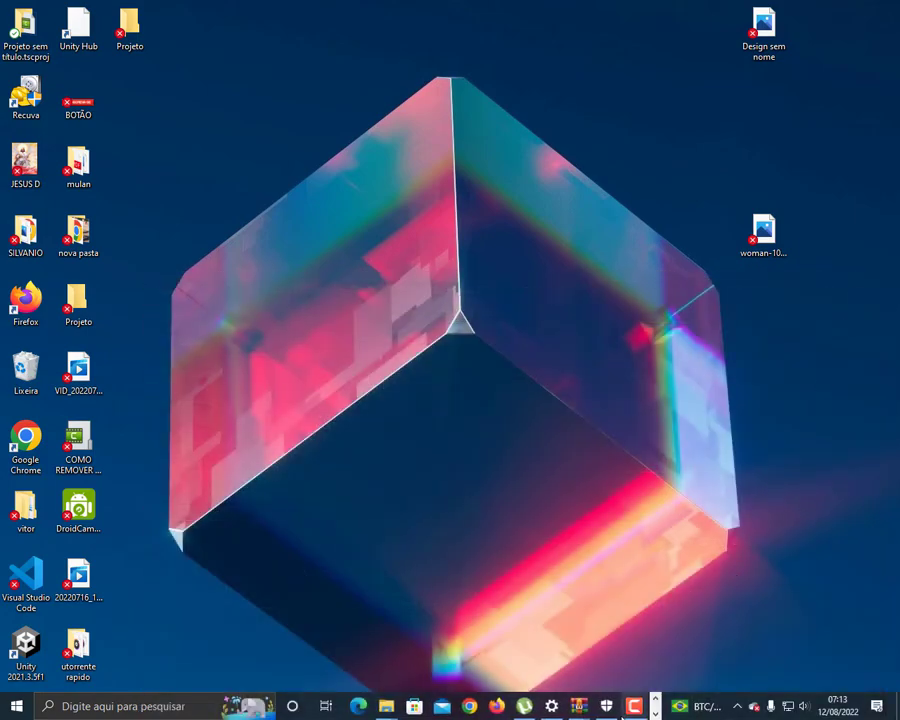